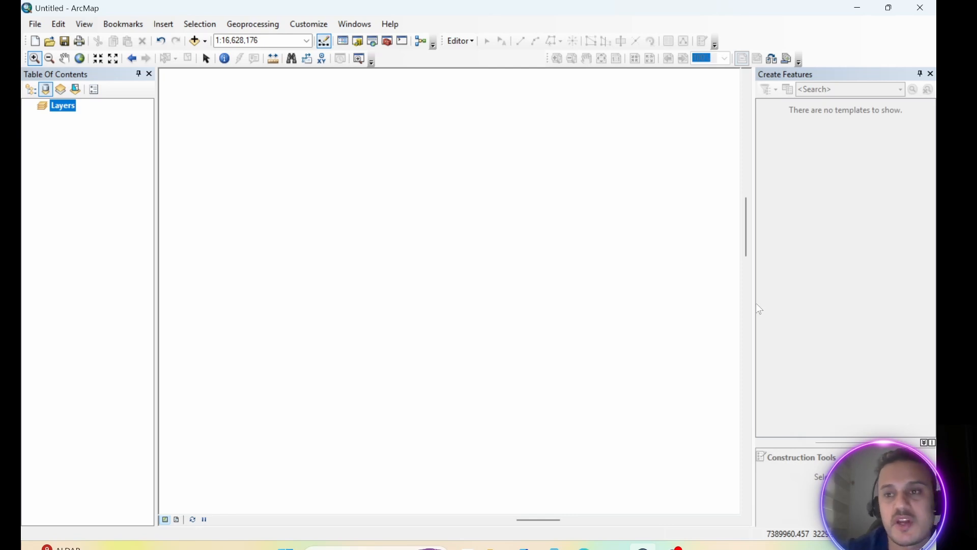
Switch to the desktop, open the soil data1 workbook in Excel, examine the file types available for saving it, and close it without saving.
click(888, 7)
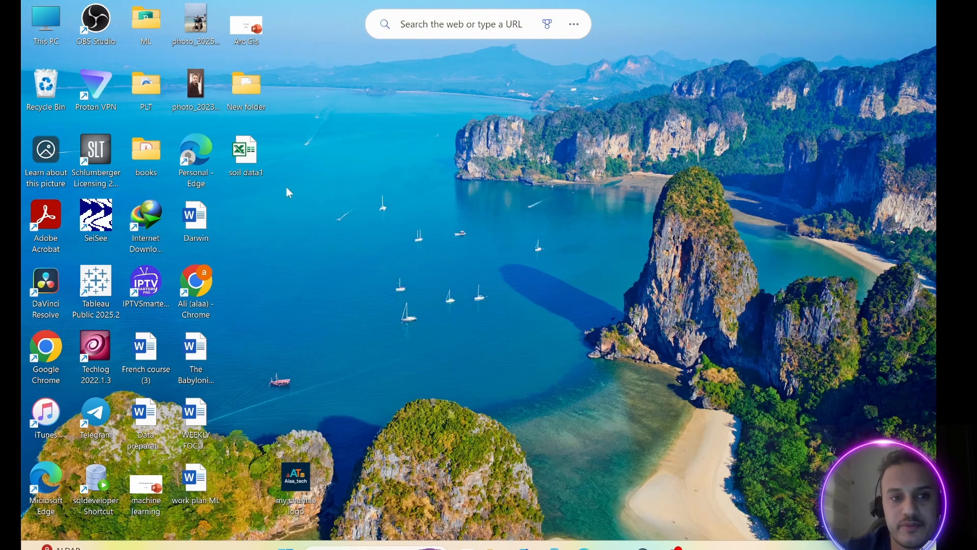
double_click(257, 159)
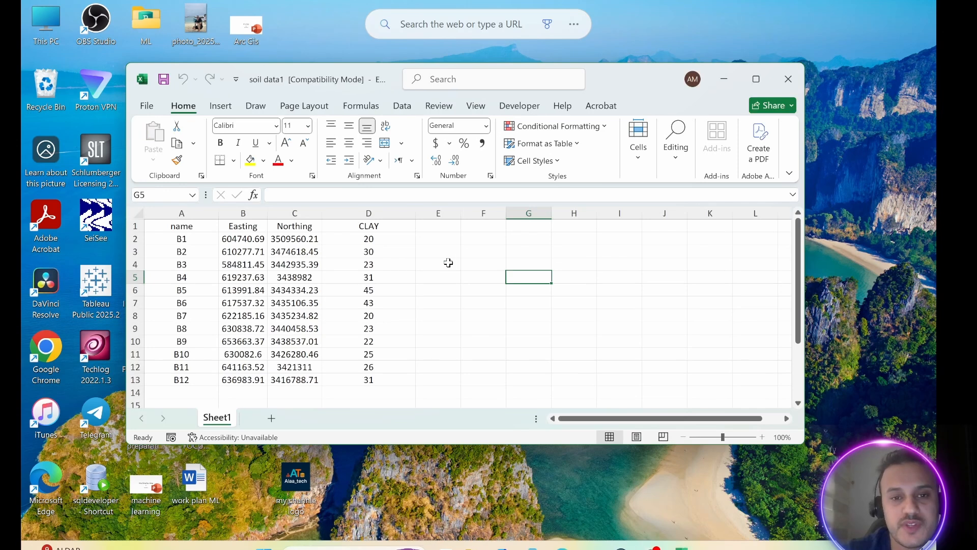
click(156, 109)
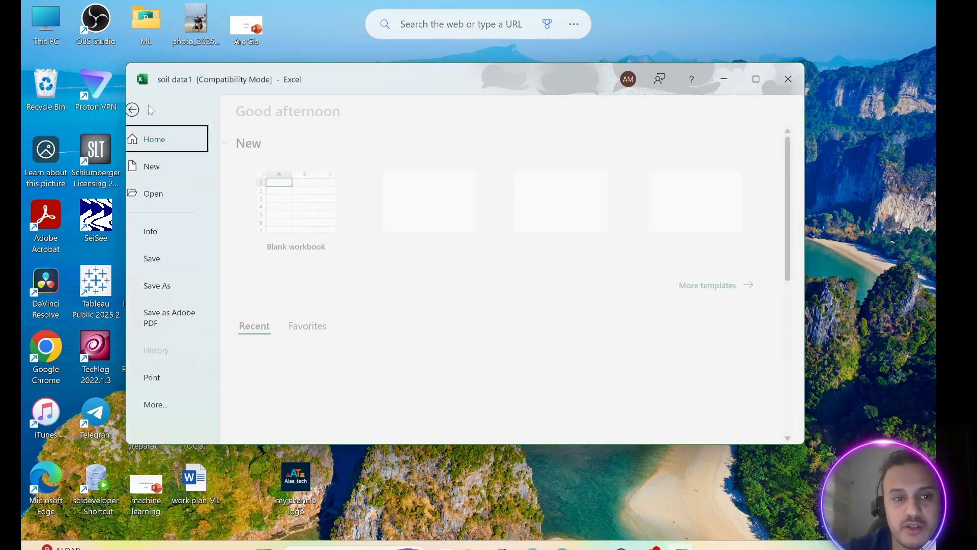
click(172, 286)
click(307, 422)
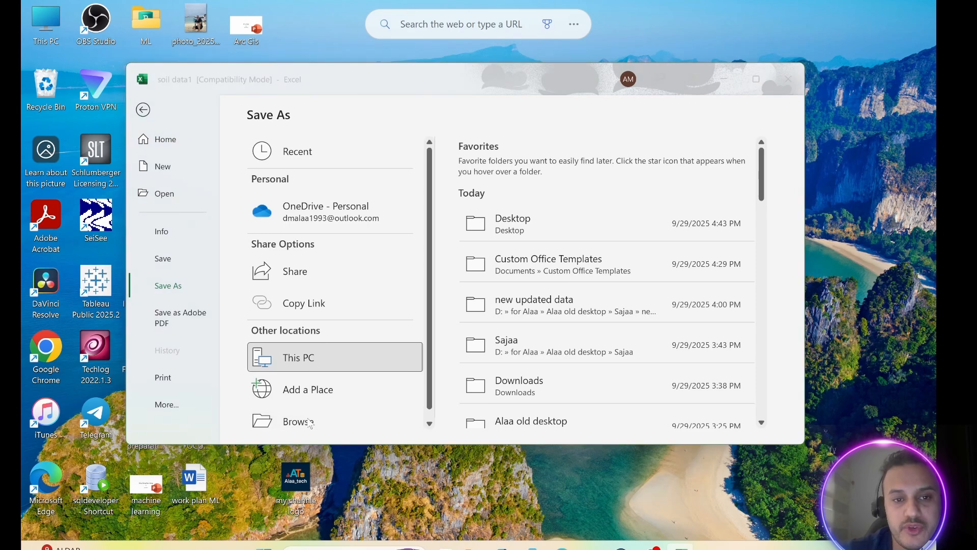
click(283, 292)
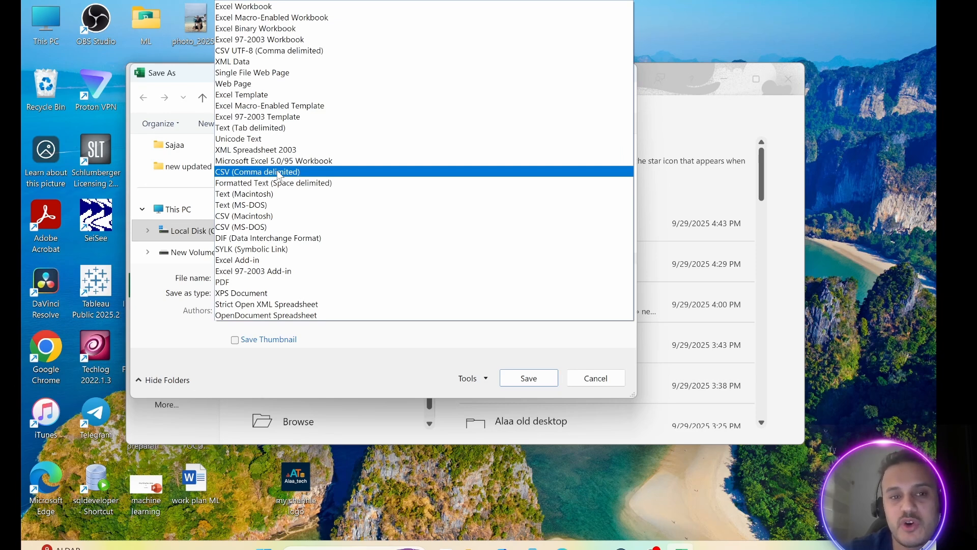
click(710, 115)
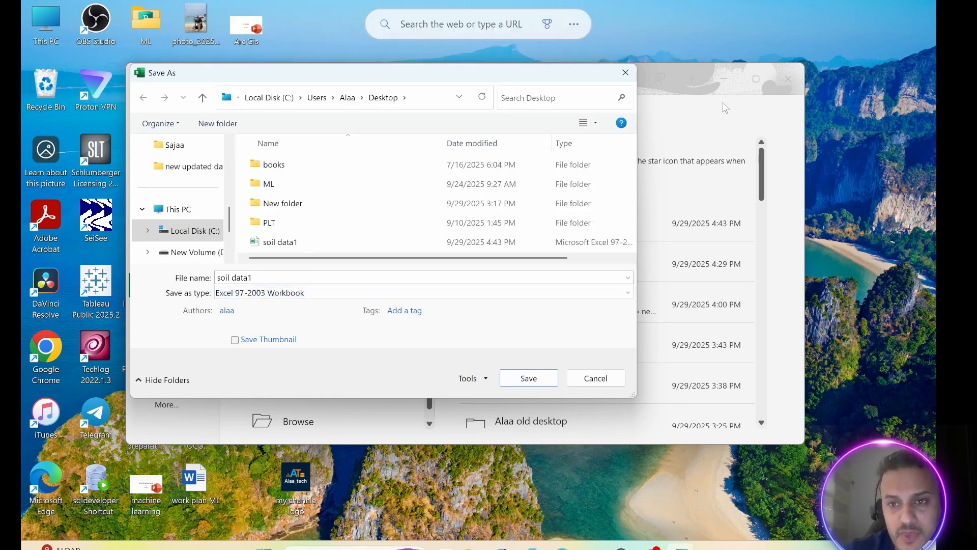
click(625, 72)
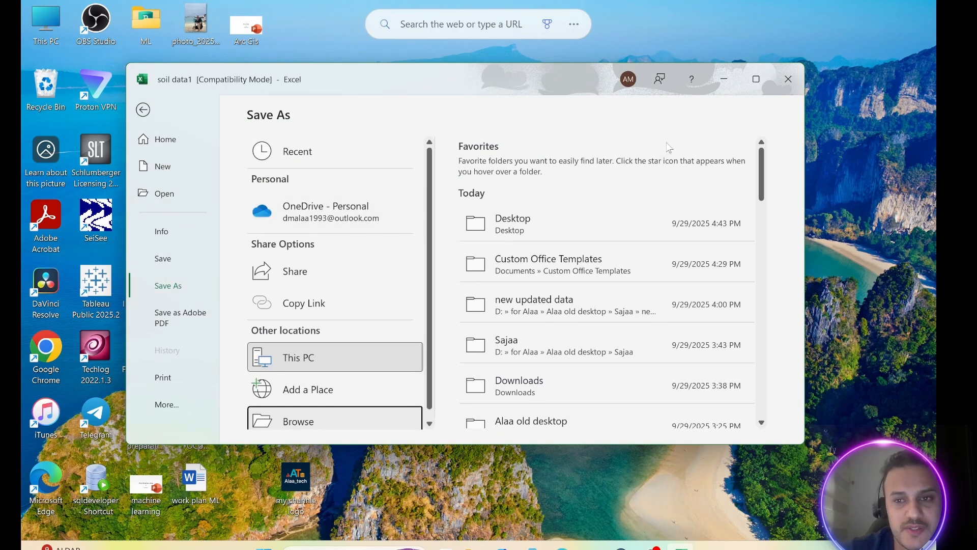
click(792, 83)
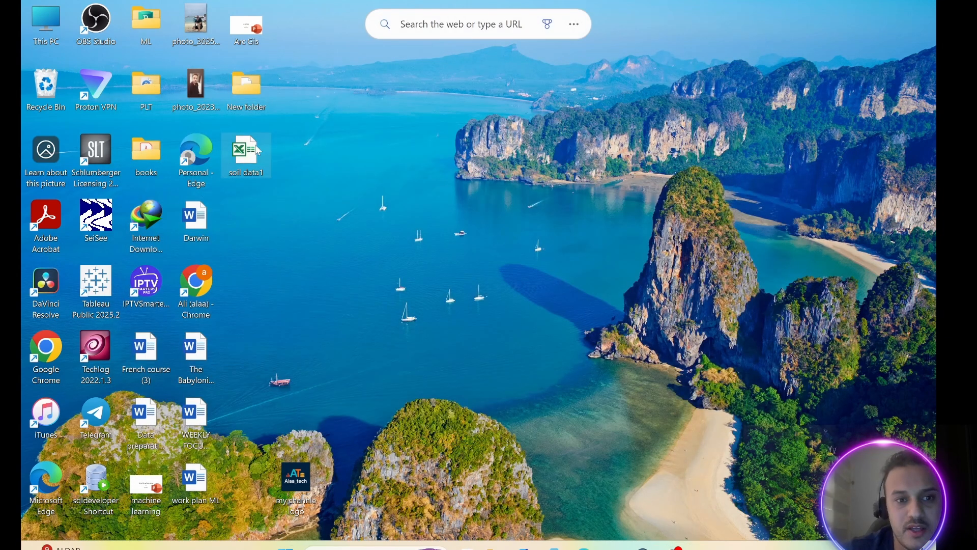
Check the file type of soil data1 in its file properties.
right_click(255, 144)
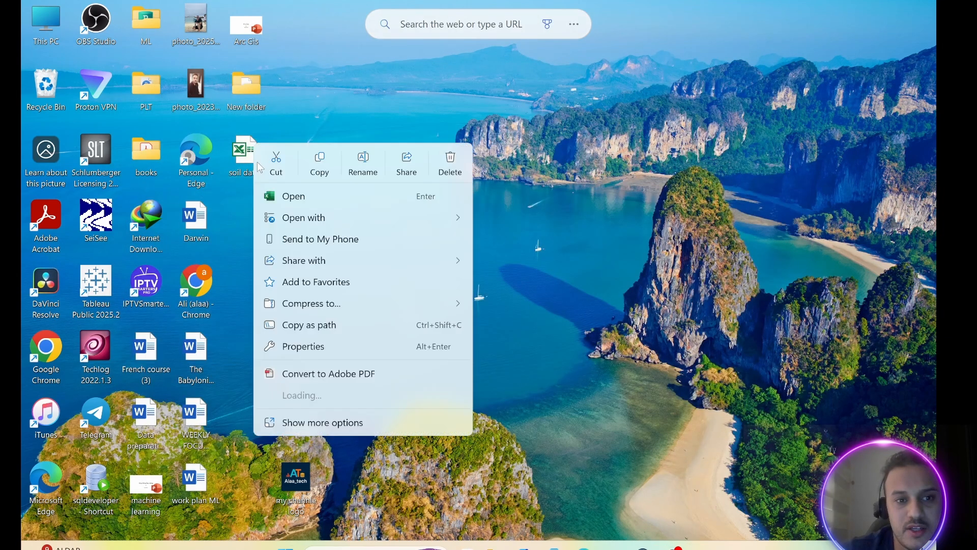
click(309, 346)
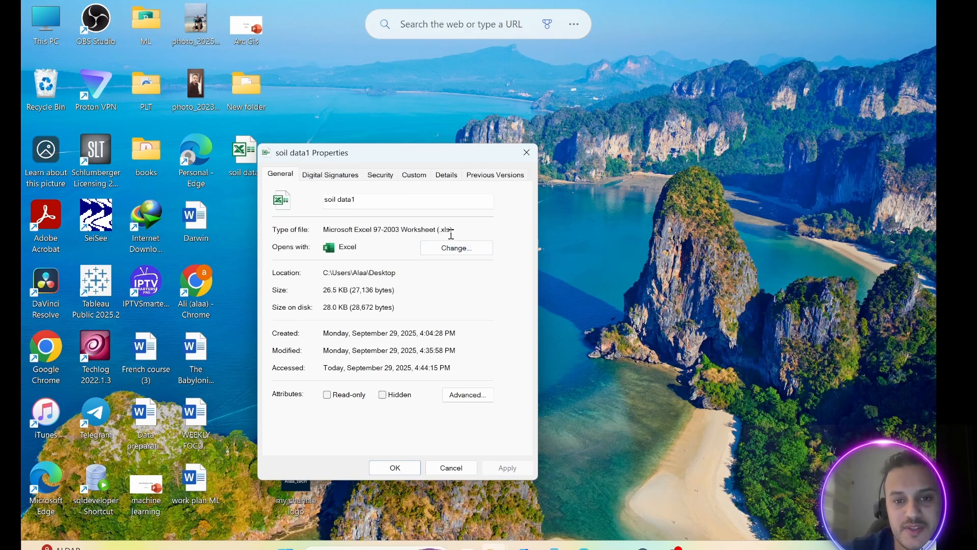
click(527, 152)
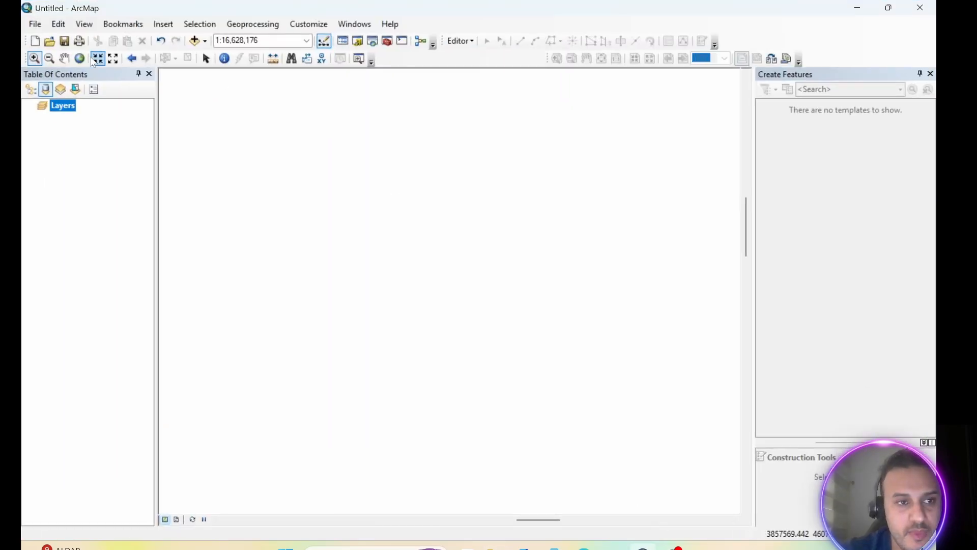
Switch to ArcMap and add the Topographic basemap to the map.
click(206, 41)
click(232, 71)
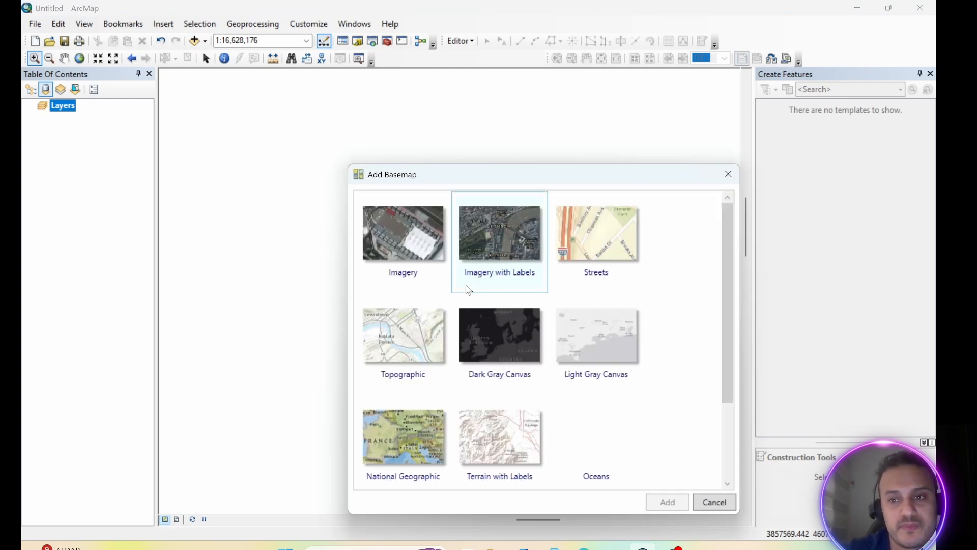
click(398, 342)
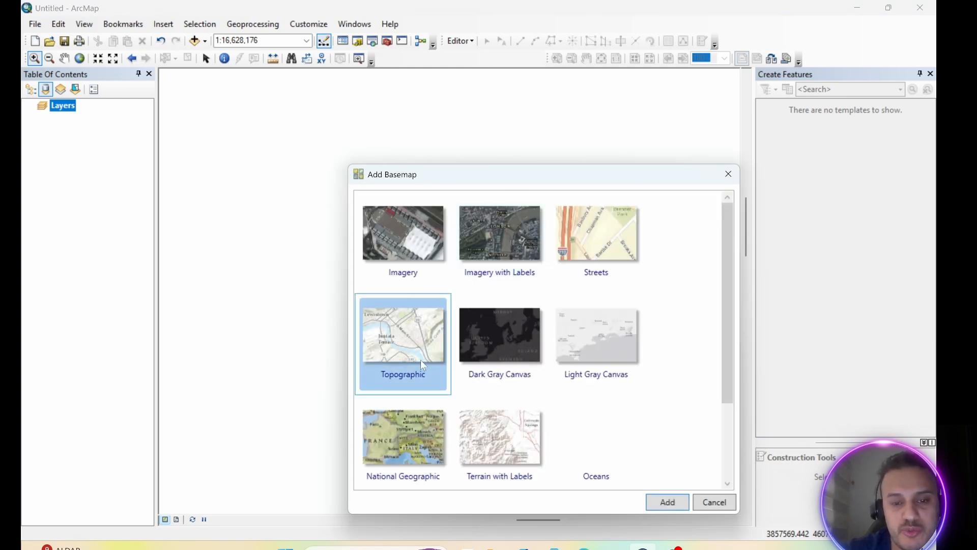
click(664, 501)
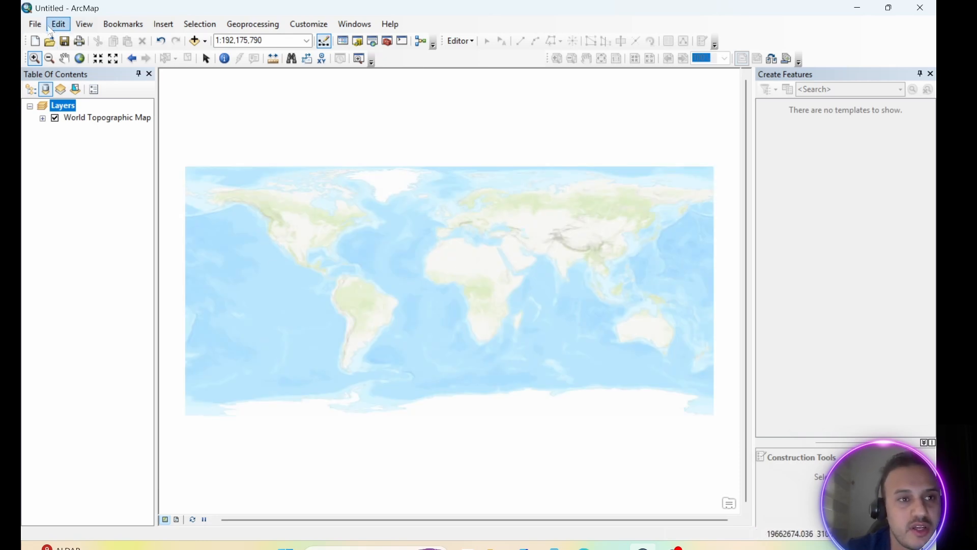
Start adding XY data to the map, with Sheet1$ from soil data1.xls as the source table.
click(33, 25)
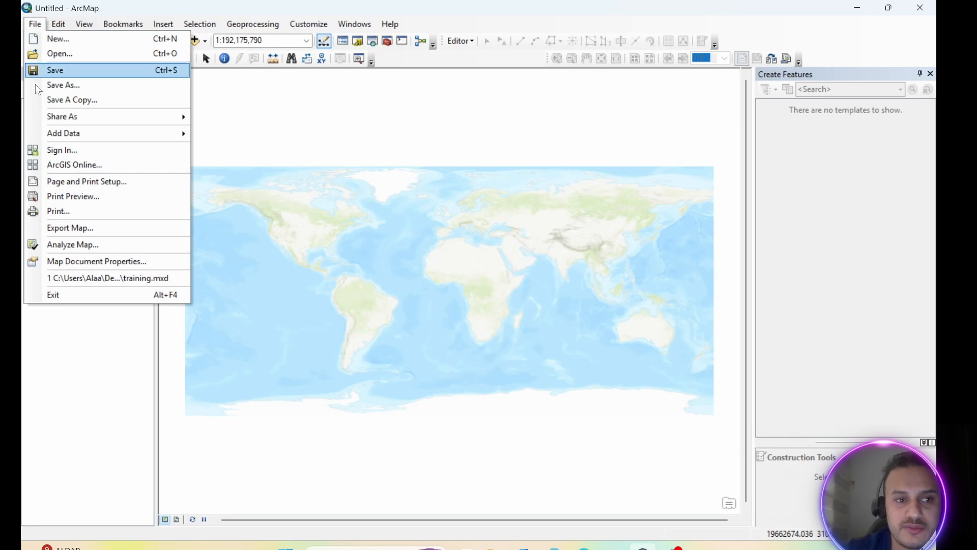
mouse_move(67, 141)
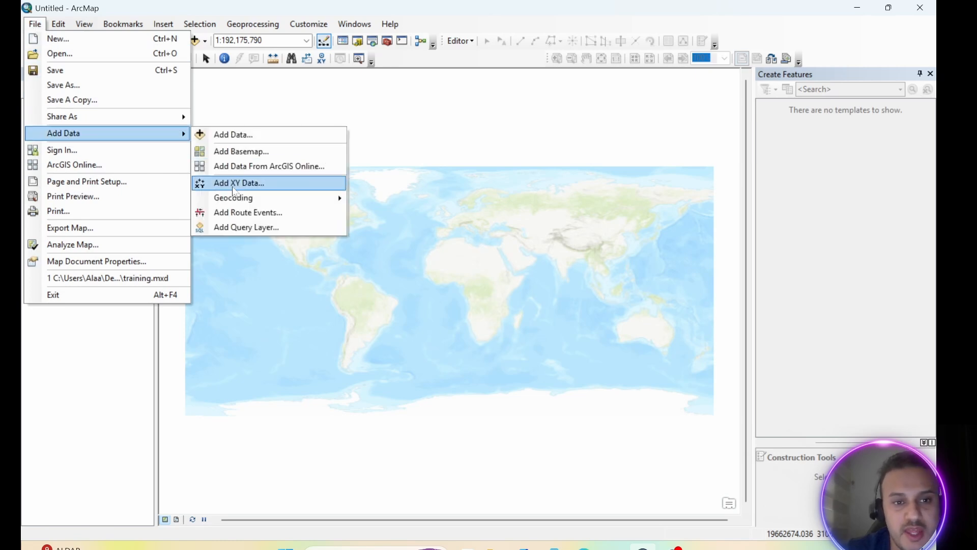
click(245, 184)
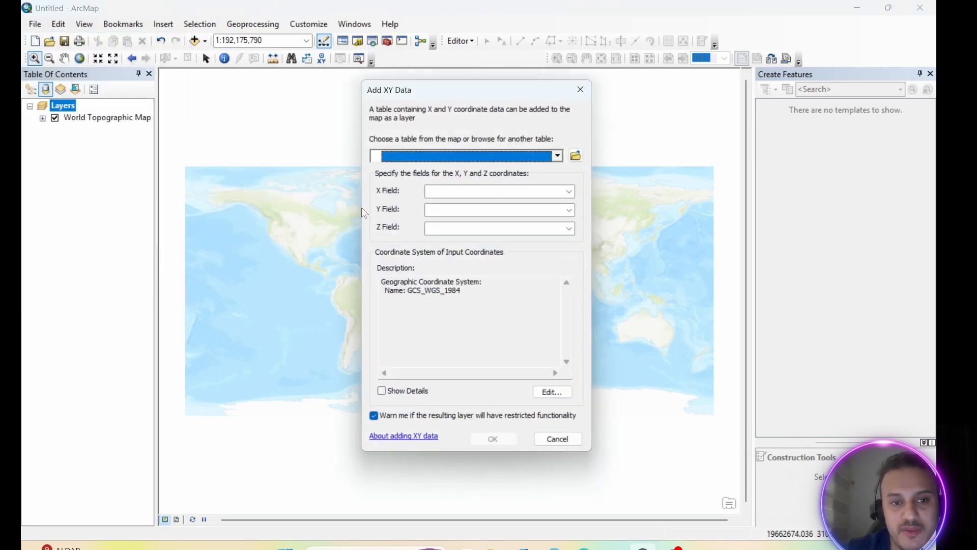
click(580, 156)
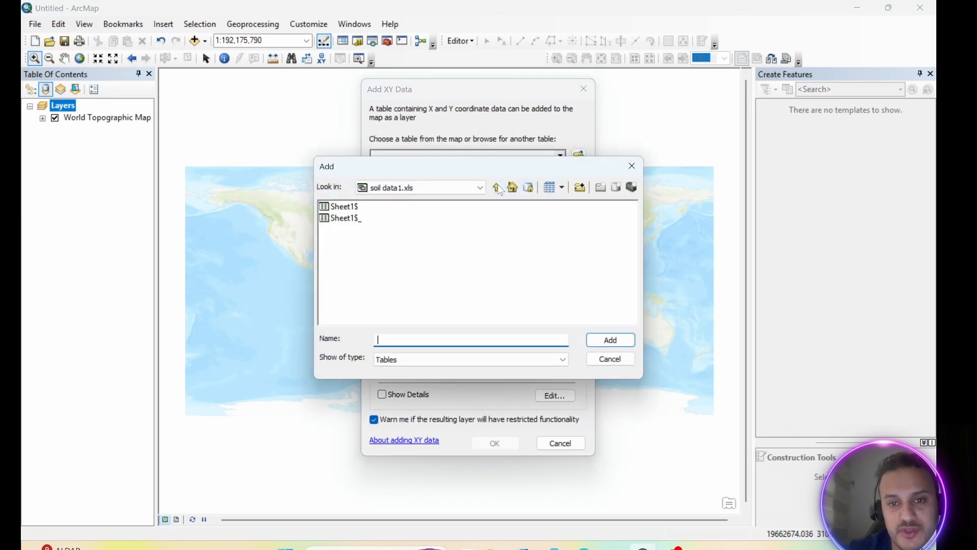
click(498, 189)
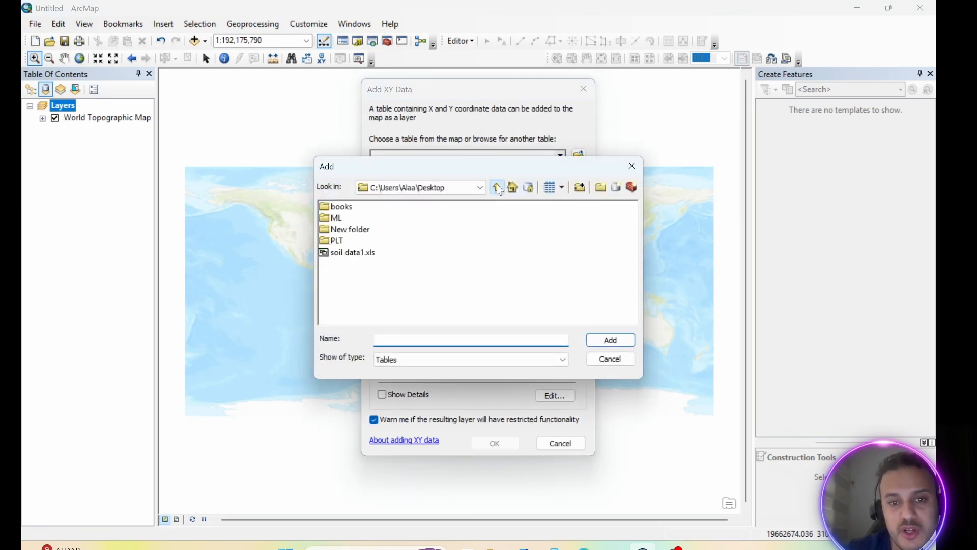
double_click(353, 253)
click(348, 207)
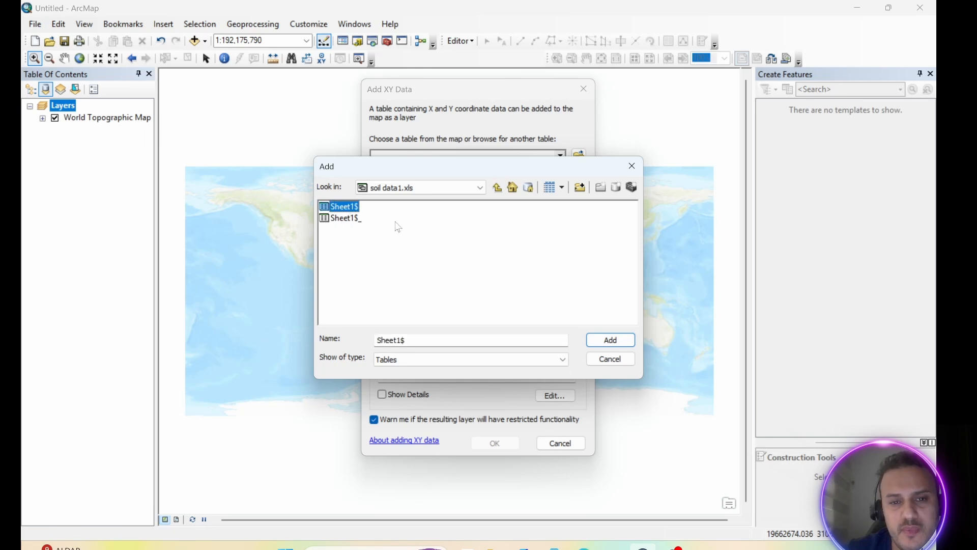
click(611, 340)
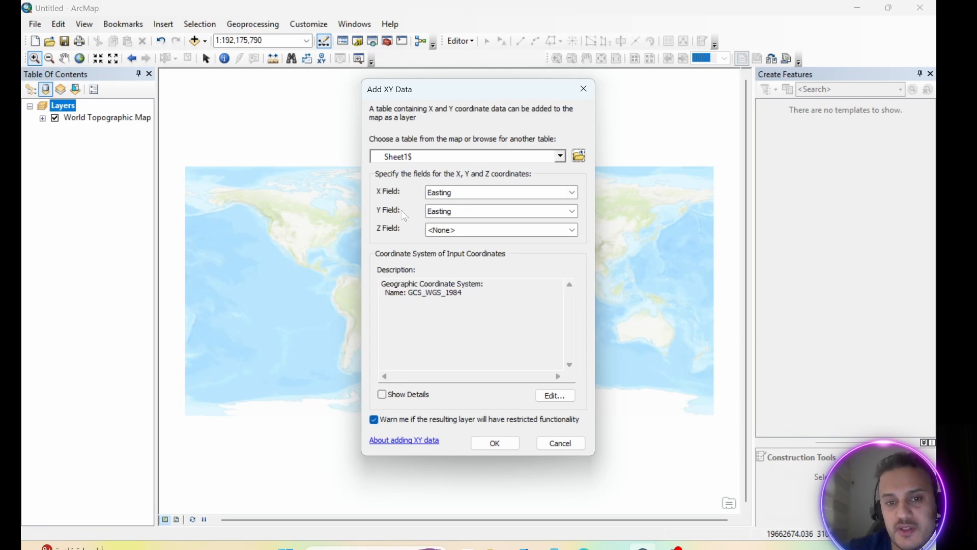
Set the Y field to Northing and select WGS 1984 UTM Zone 38N from the favorite coordinate systems for the input coordinates.
click(572, 212)
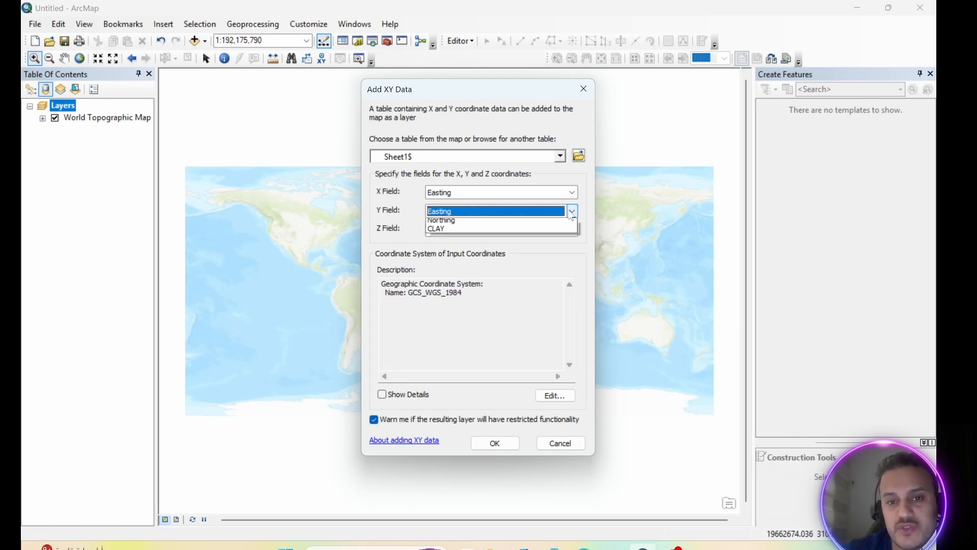
click(450, 228)
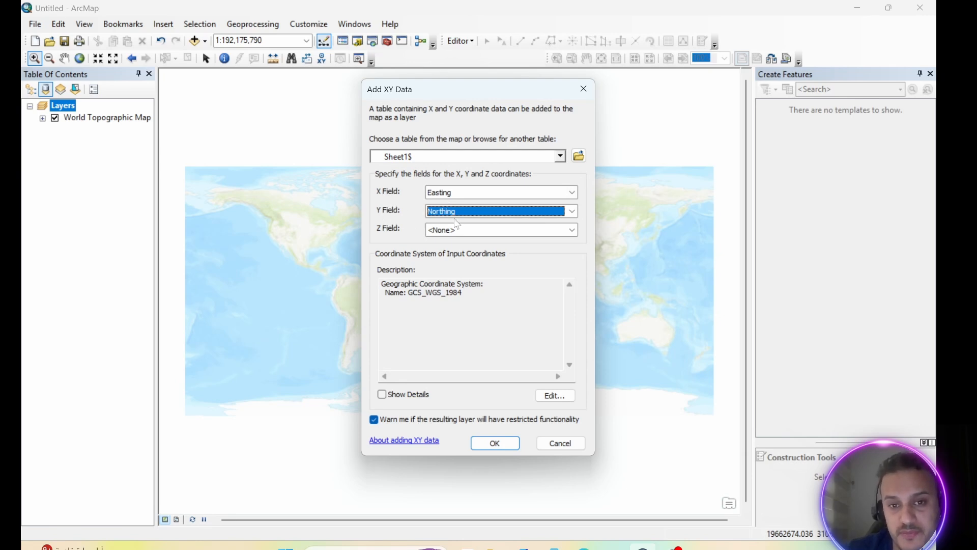
click(556, 396)
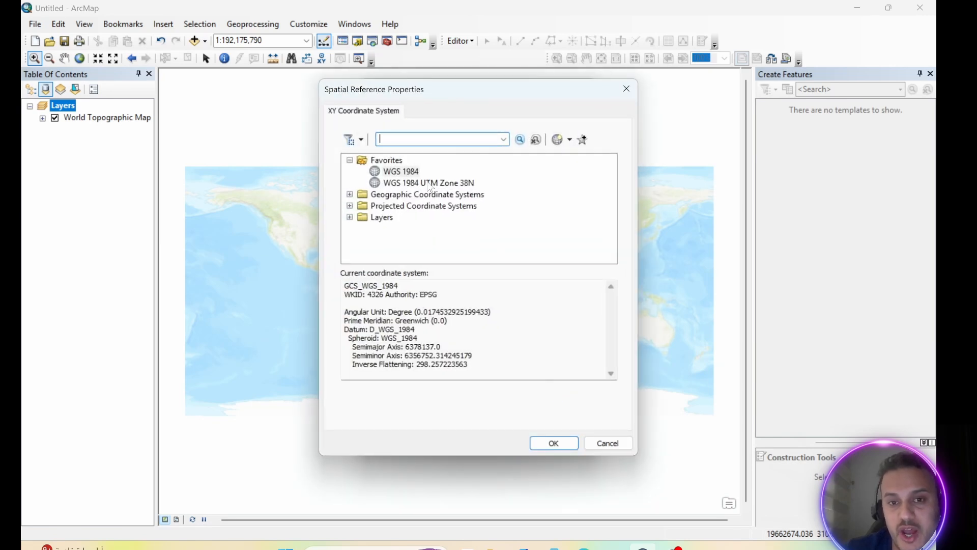
click(422, 185)
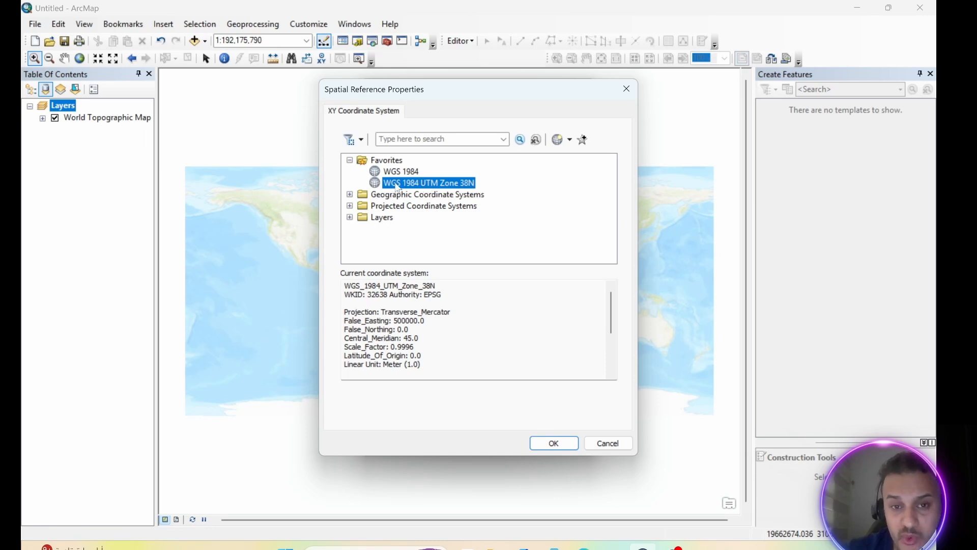
Find and select WGS 1984 UTM Zone 38N among the projected UTM systems for WGS 1984, Northern Hemisphere.
click(350, 206)
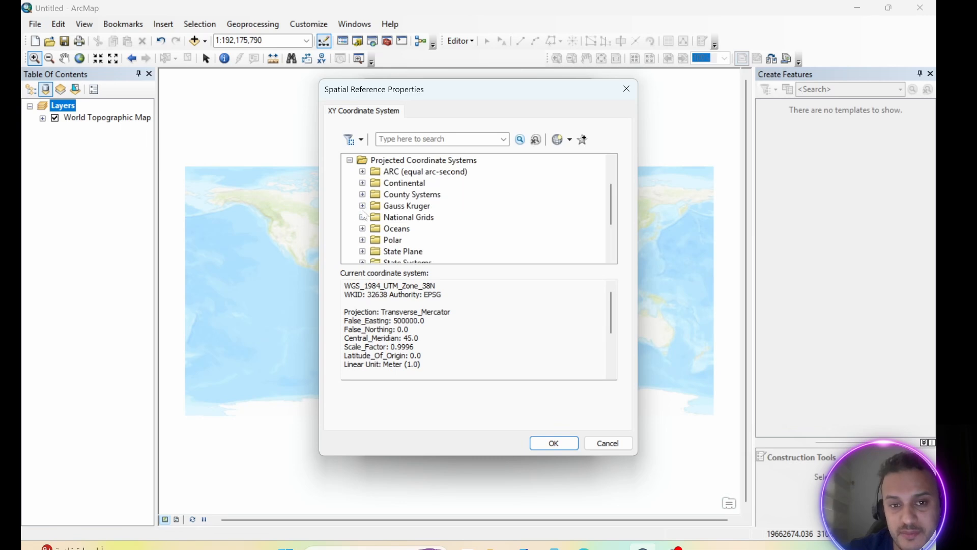
scroll(398, 220, down, 2)
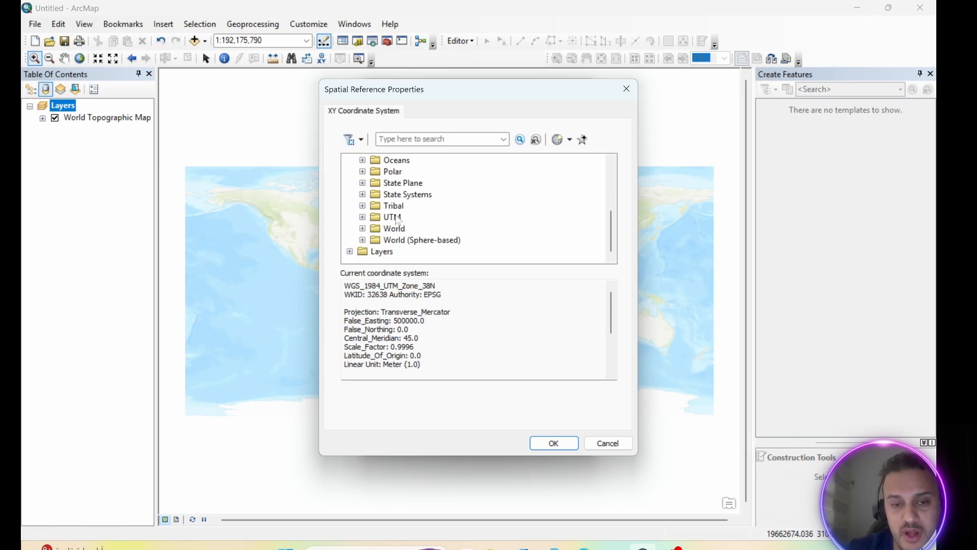
click(363, 217)
scroll(376, 219, down, 3)
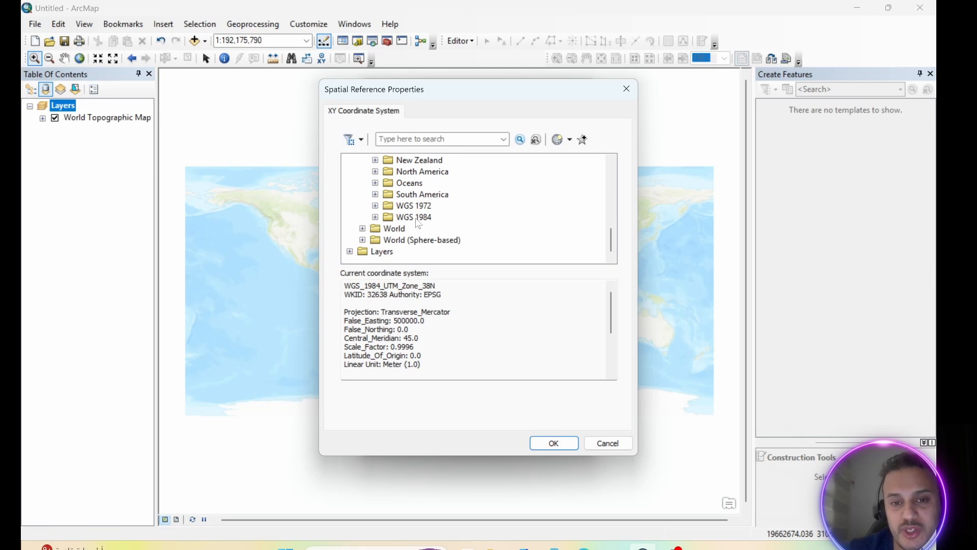
click(375, 218)
scroll(404, 228, down, 1)
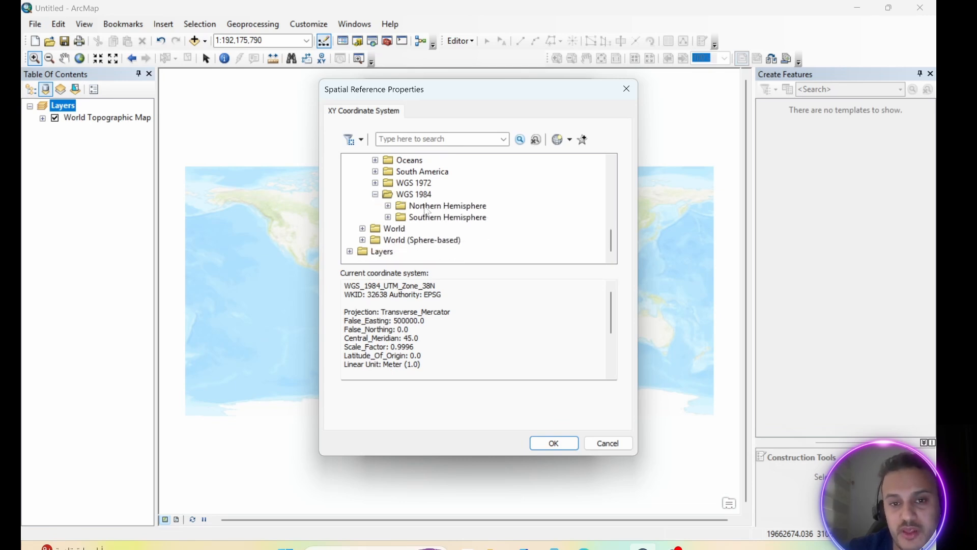
click(388, 206)
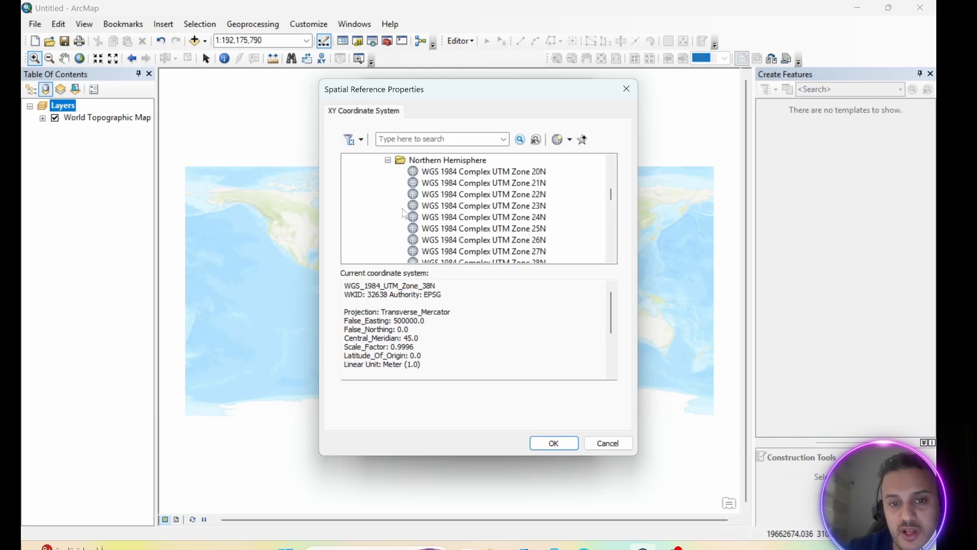
scroll(434, 223, down, 2)
scroll(443, 224, down, 6)
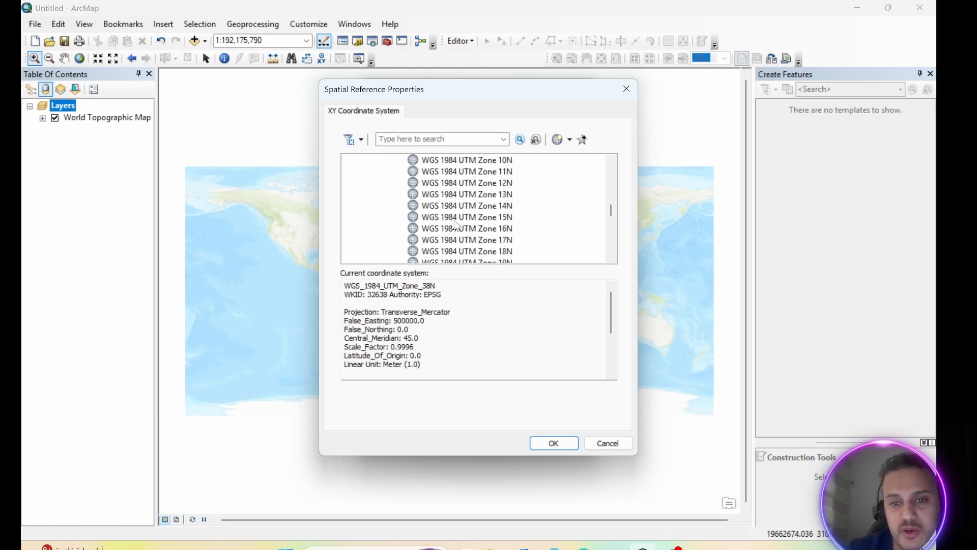
scroll(457, 225, down, 6)
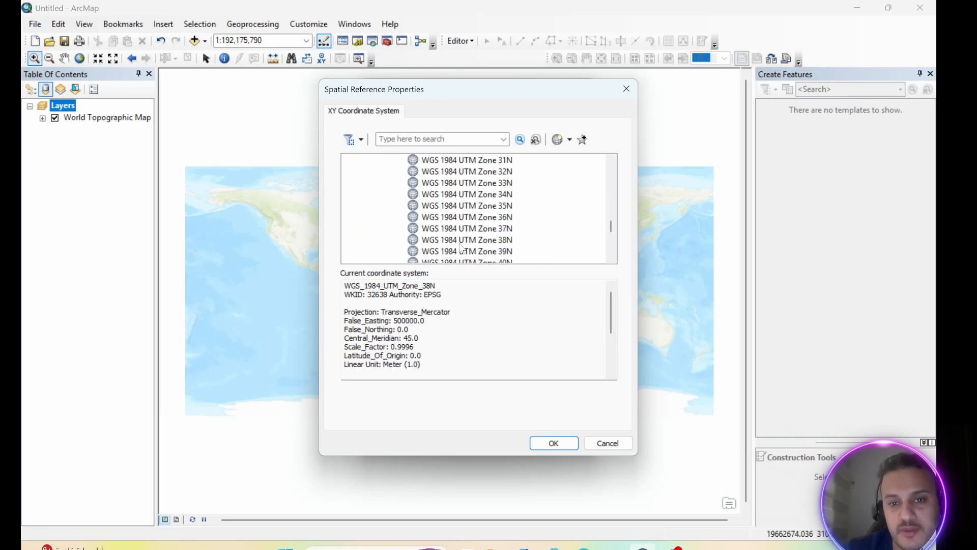
click(448, 243)
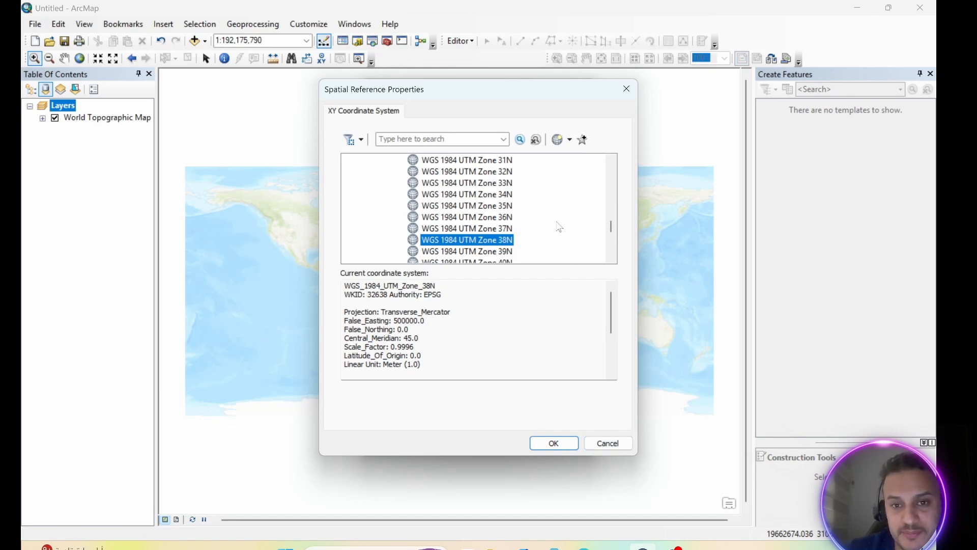
Apply WGS 1984 UTM Zone 38N from the favorite coordinate systems as the coordinate system of the input coordinates.
drag(611, 227, 611, 167)
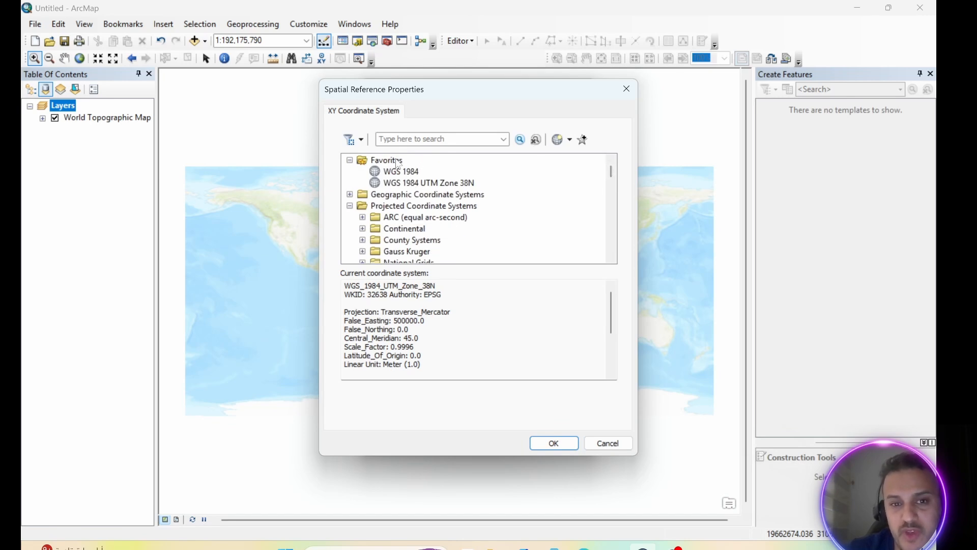
click(434, 183)
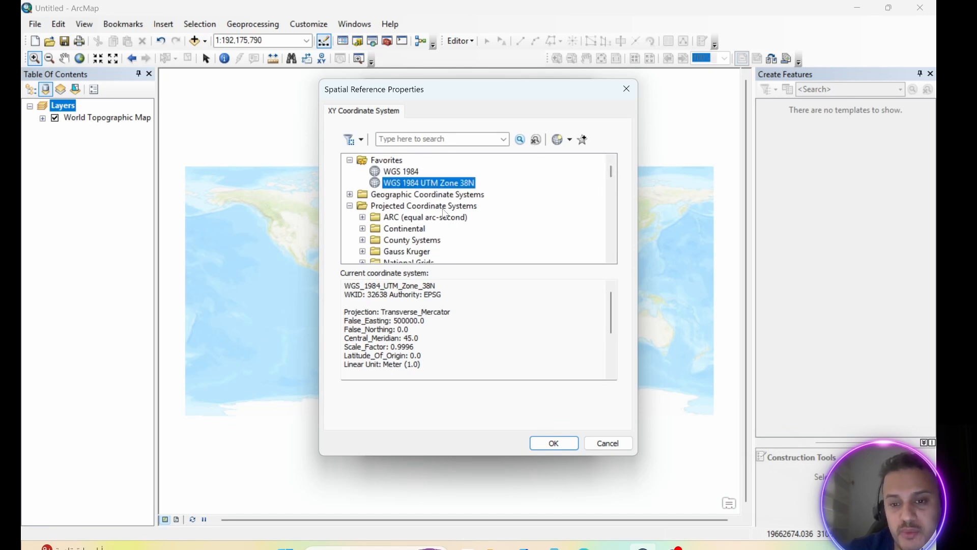
click(553, 443)
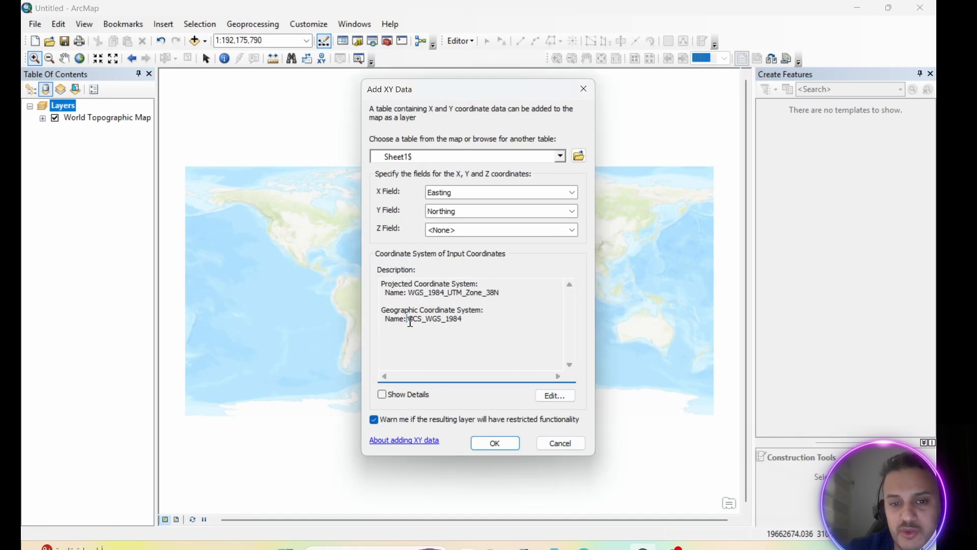
Check the projected and geographic coordinate system names, and add the Sheet1$ points to the map as a layer.
drag(407, 319, 475, 319)
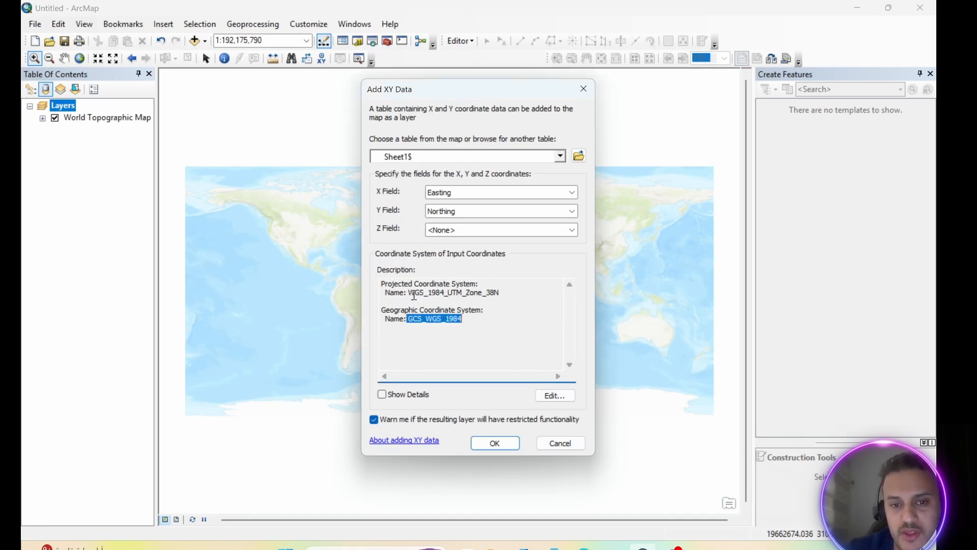
drag(410, 294, 467, 295)
drag(491, 292, 507, 292)
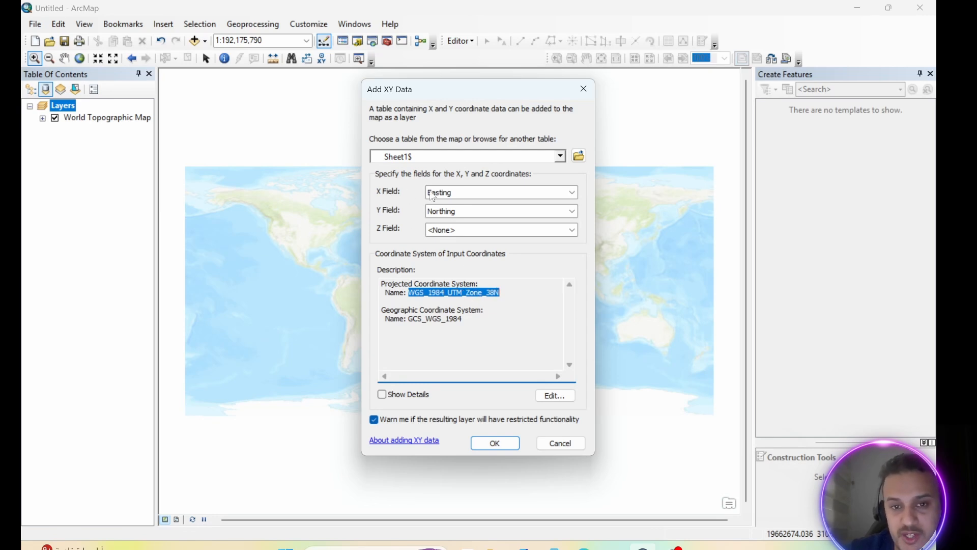
click(496, 443)
click(531, 349)
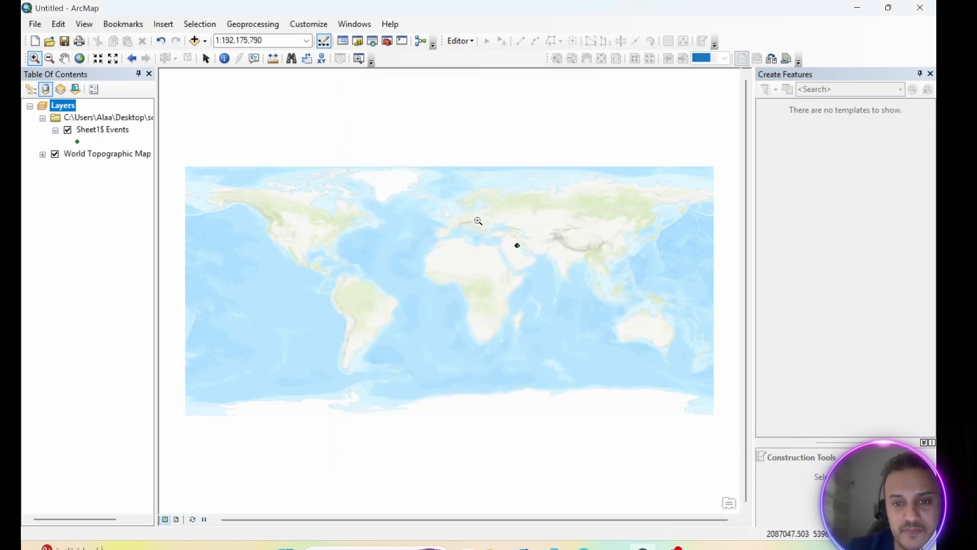
Examine where the sample points fall in the Middle East, in both the data view and the page layout.
drag(476, 218, 570, 283)
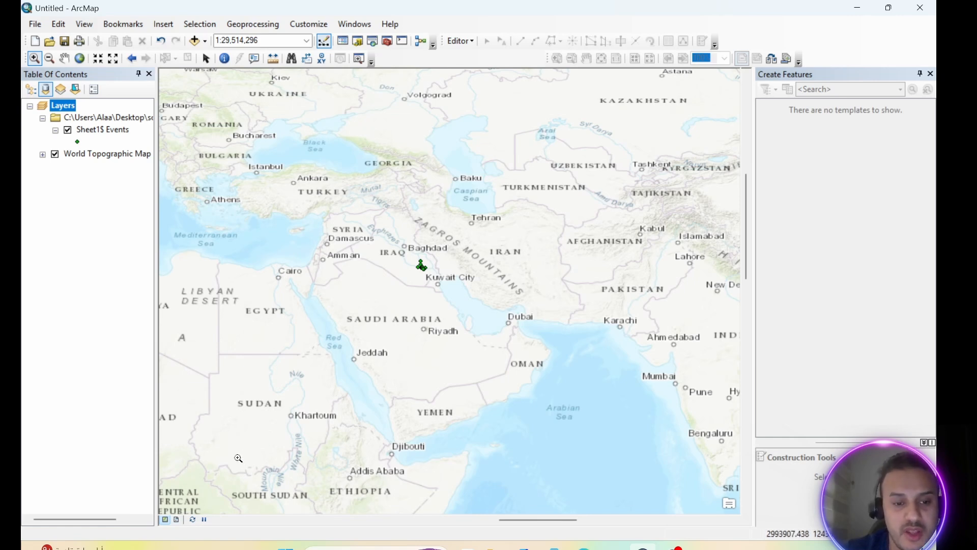
click(177, 519)
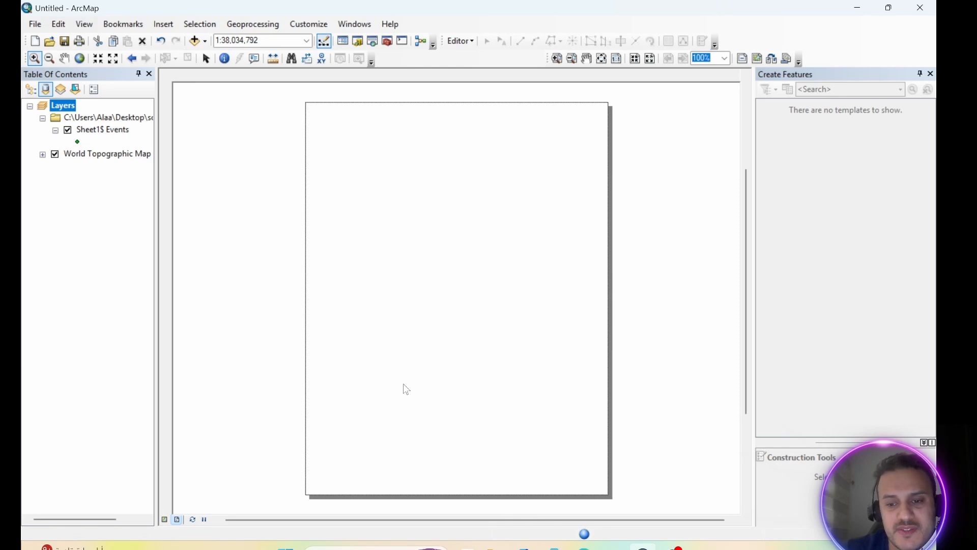
click(98, 58)
click(98, 58)
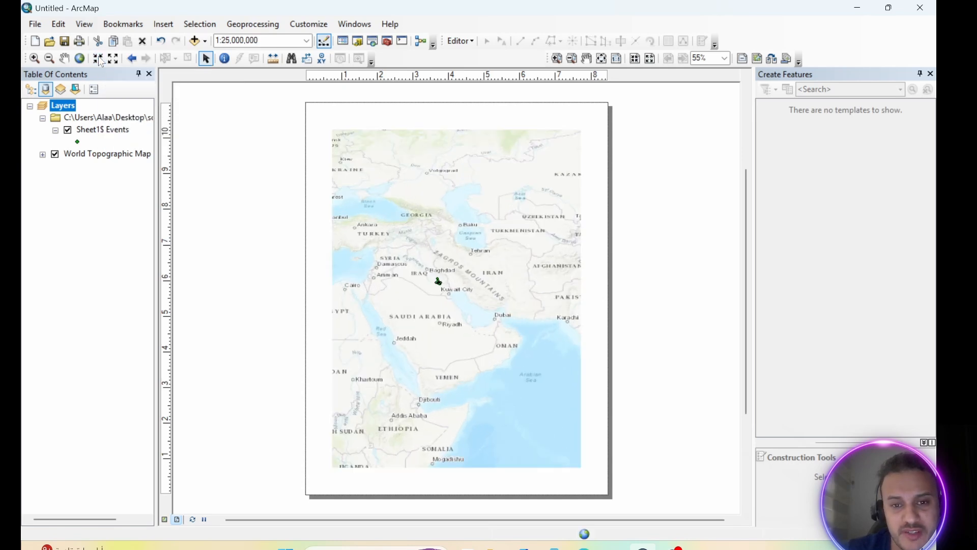
click(99, 59)
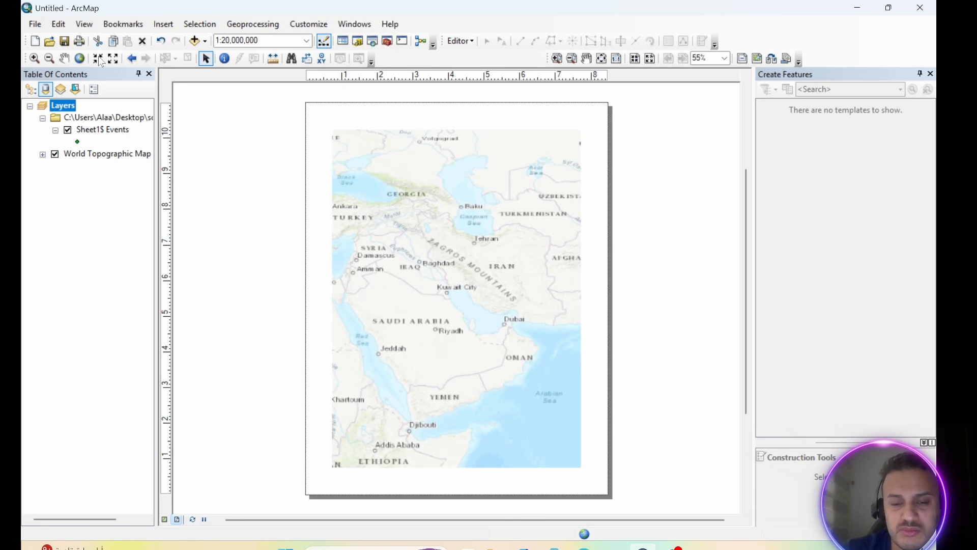
click(430, 277)
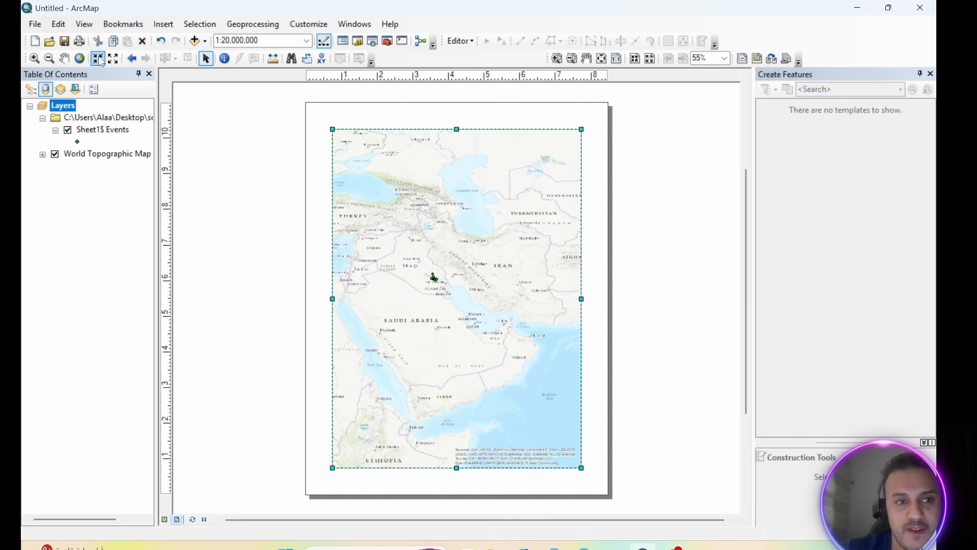
click(164, 520)
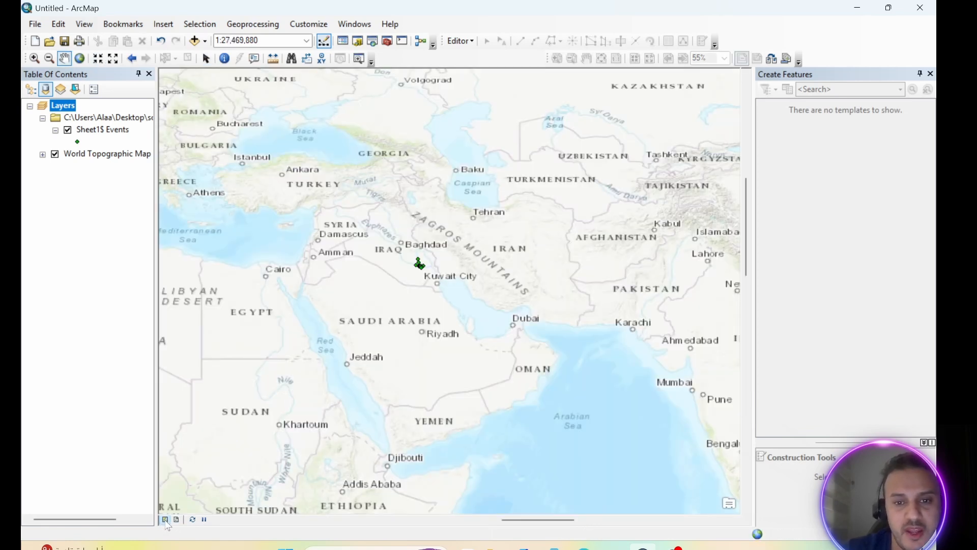
Zoom the data view in on the Iraq and Gulf region to a scale of 1:6,000,000.
click(98, 59)
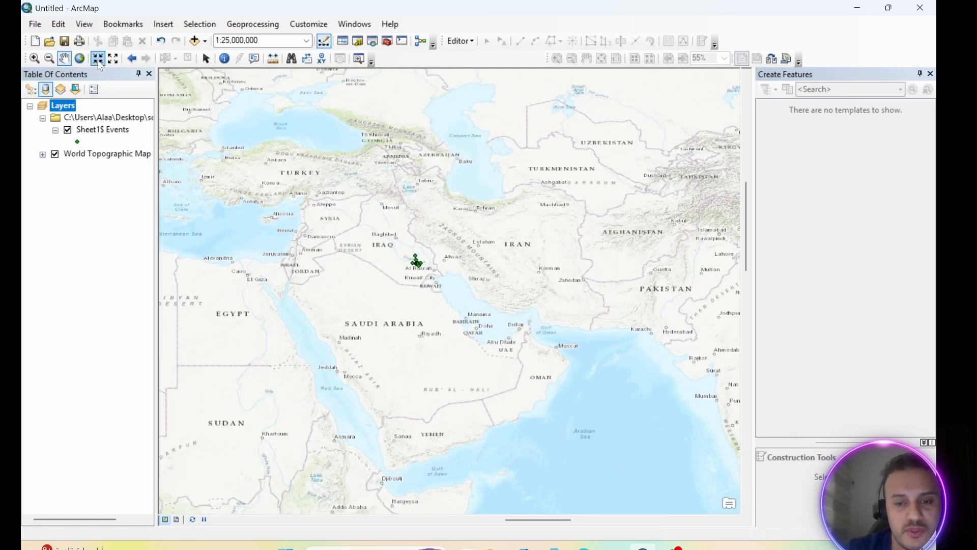
click(97, 60)
click(96, 60)
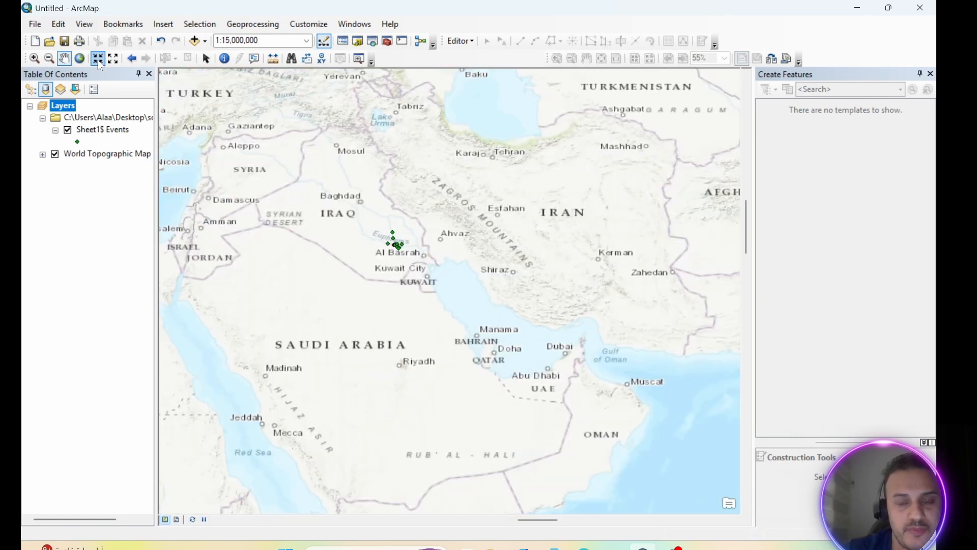
click(96, 60)
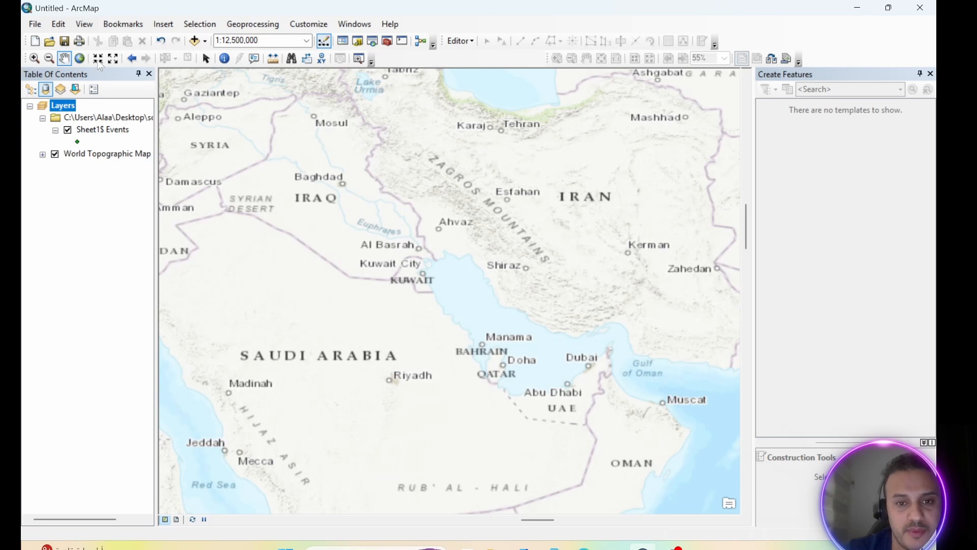
click(97, 59)
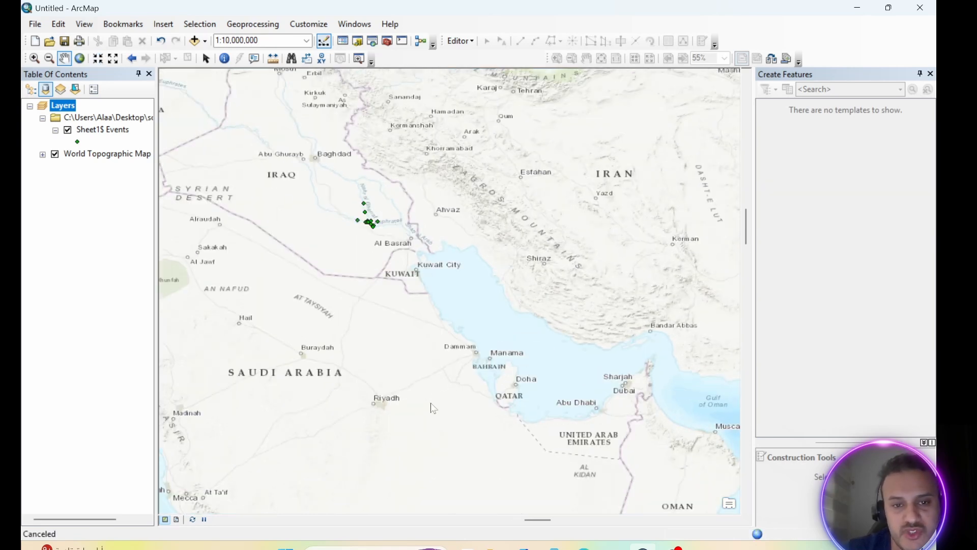
click(98, 63)
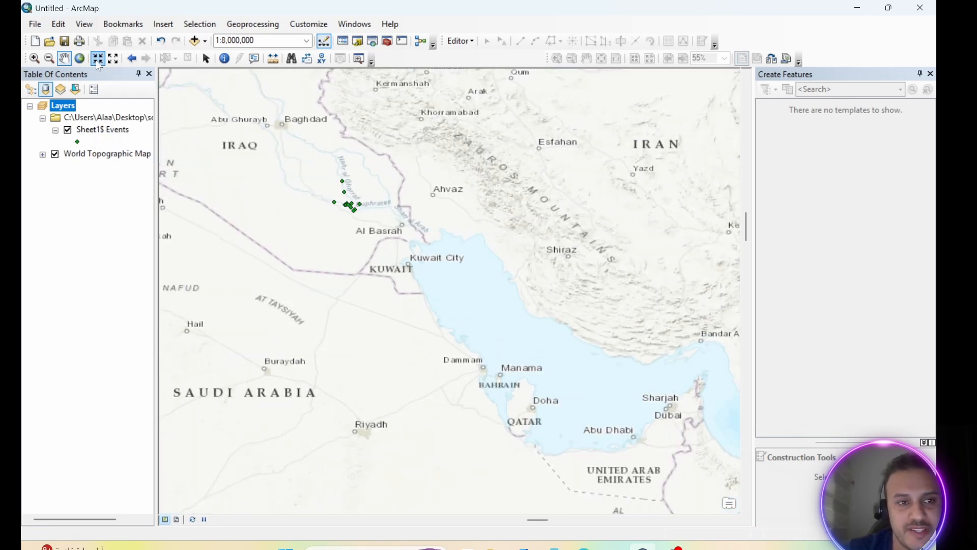
click(99, 62)
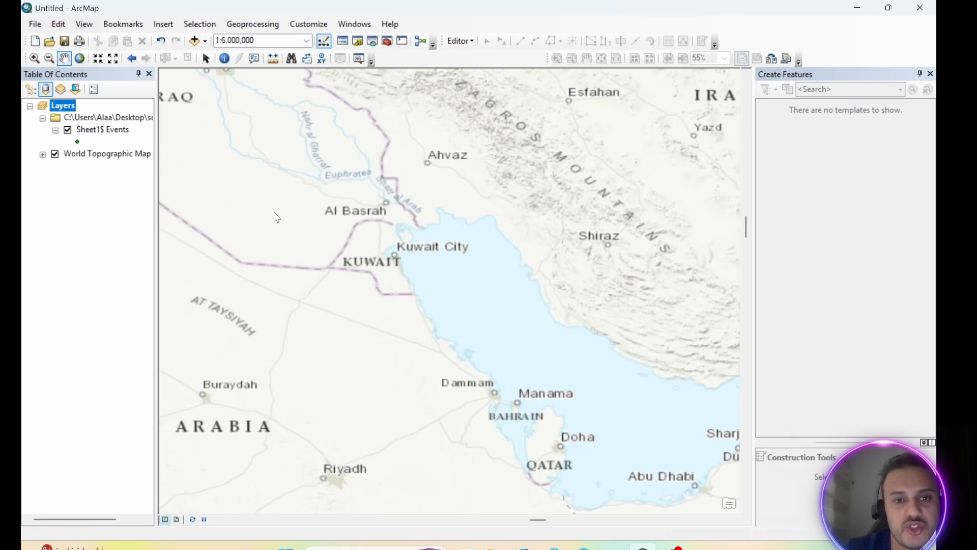
Label the features of the Sheet1$ Events layer.
click(88, 131)
right_click(88, 134)
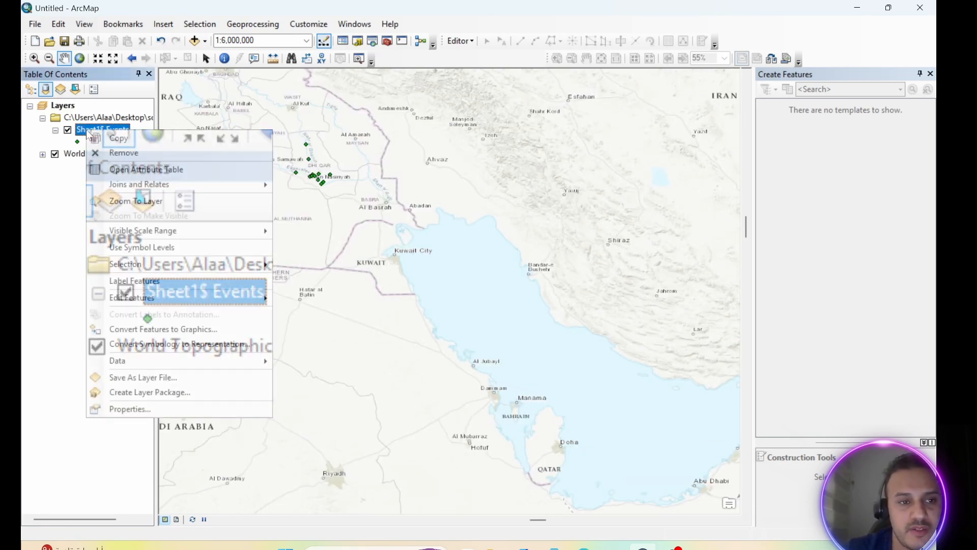
click(100, 283)
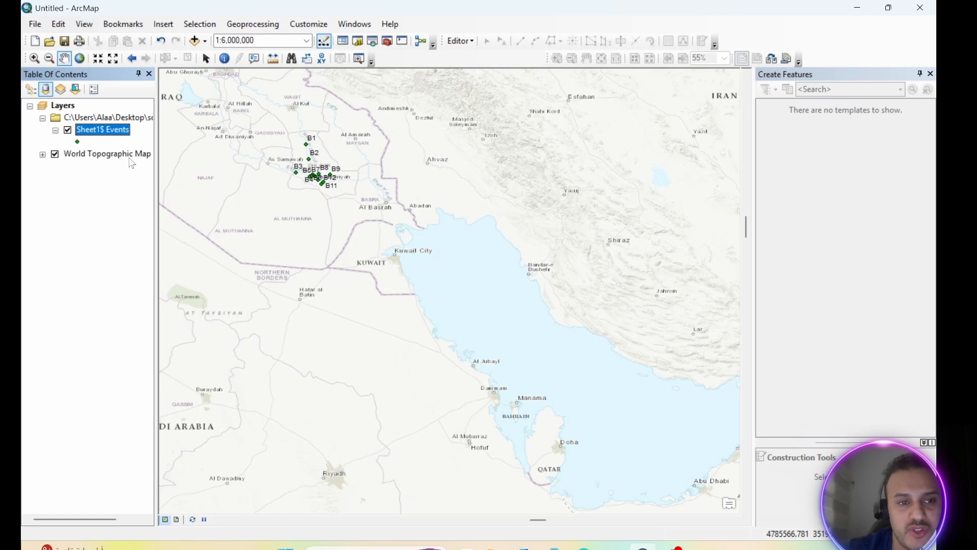
Bring the labelled sample points in southern Iraq toward the map centre and zoom in to 1:2,000,000.
click(98, 59)
click(98, 59)
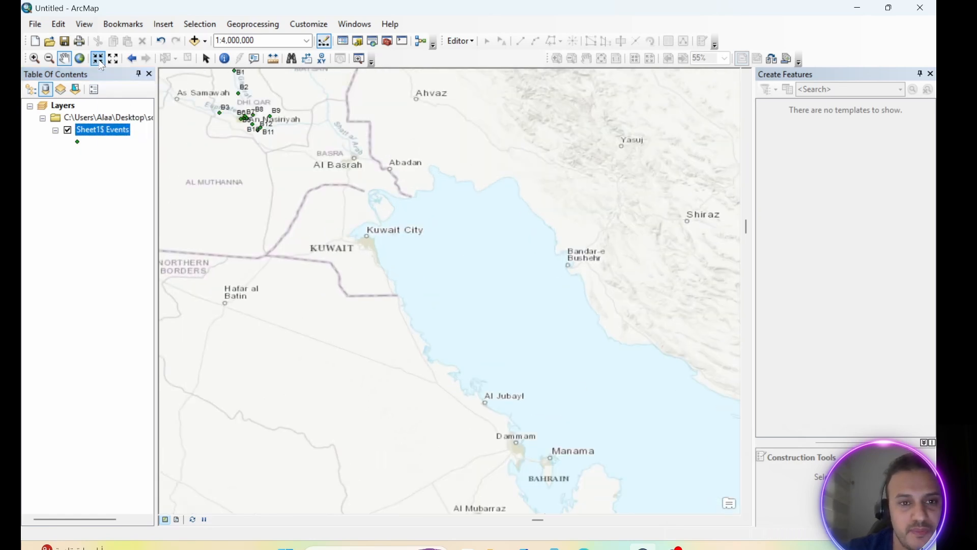
drag(328, 200, 446, 317)
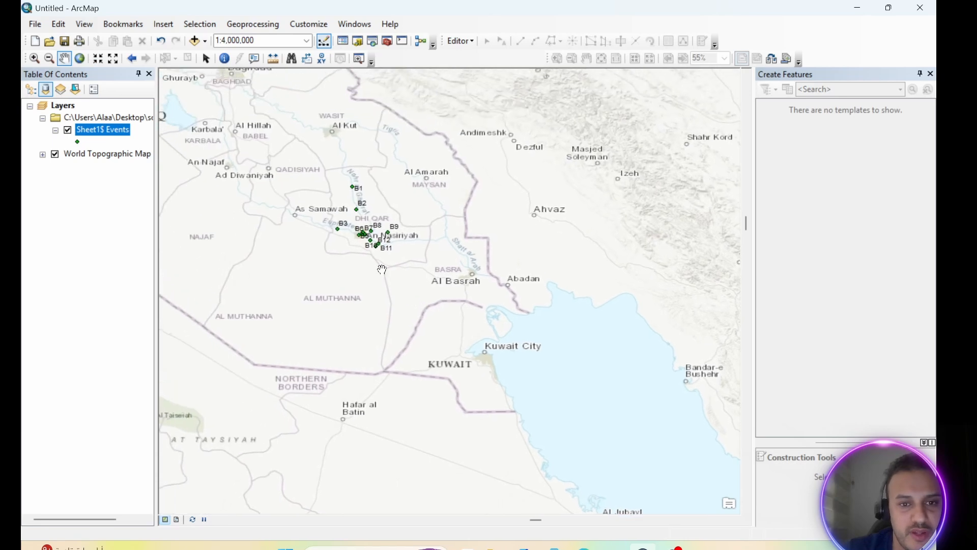
click(98, 59)
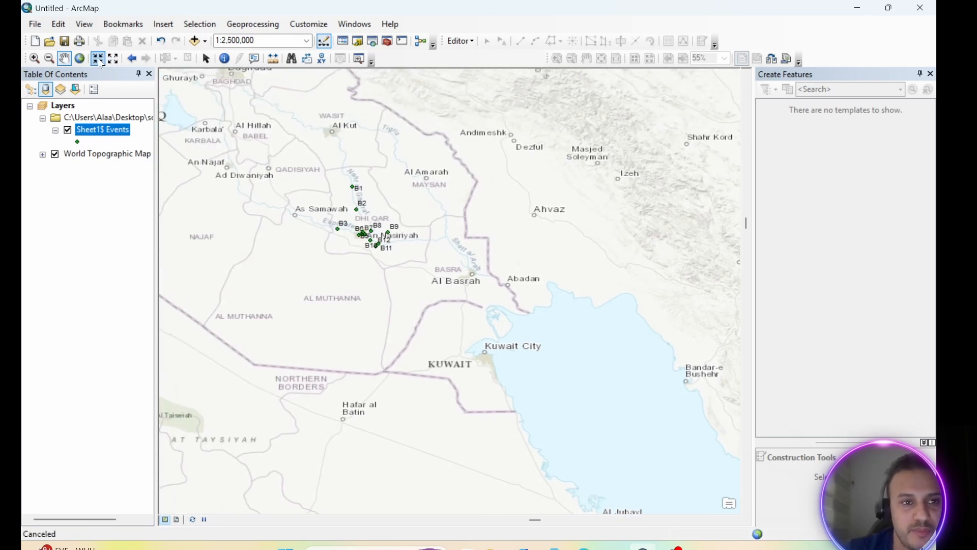
click(98, 59)
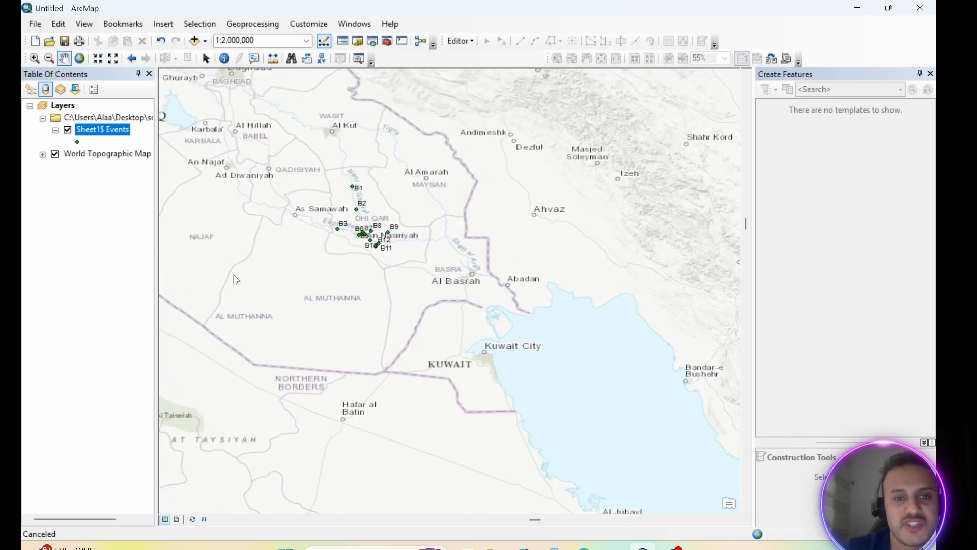